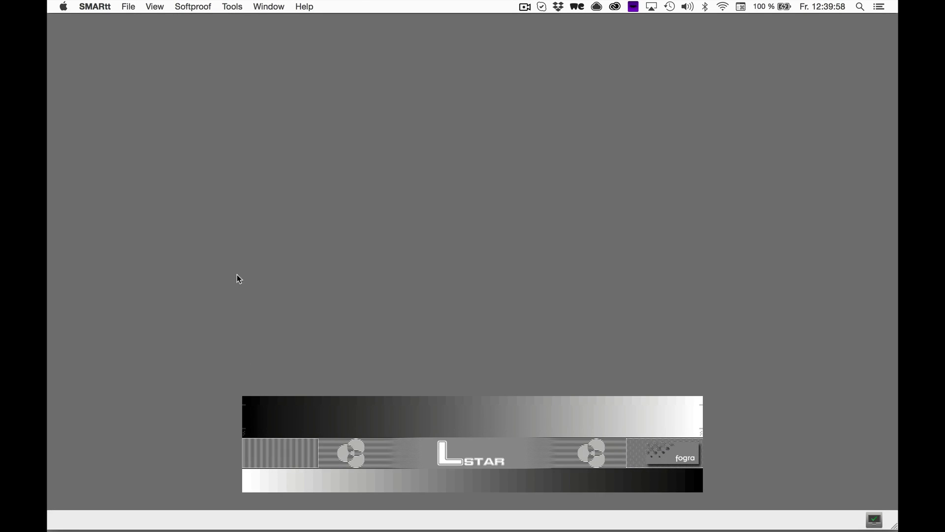
- Add LumiArt_ISOcoated_v2_300.icc as a new printing condition in SoftProof-Fogra-MW30 and select it
{"action": "left_click", "coordinate": [209, 12]}
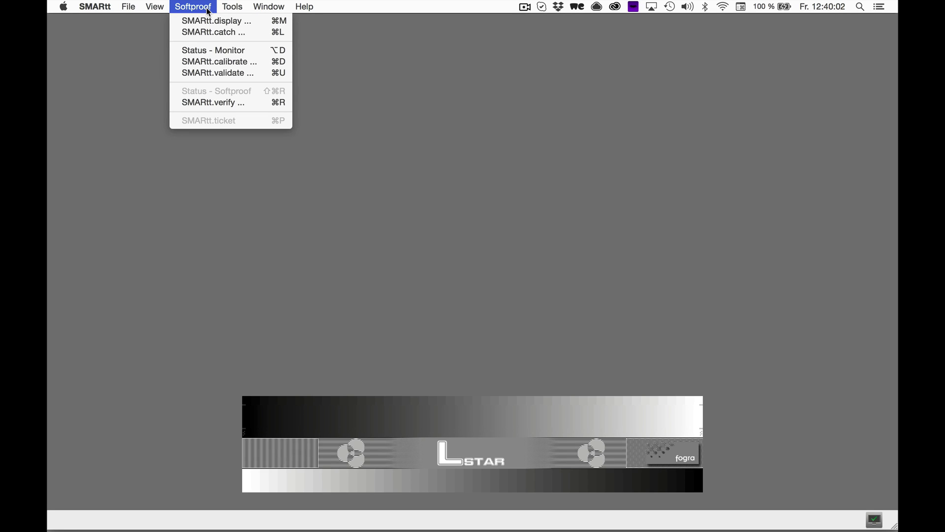
{"action": "left_click", "coordinate": [255, 103]}
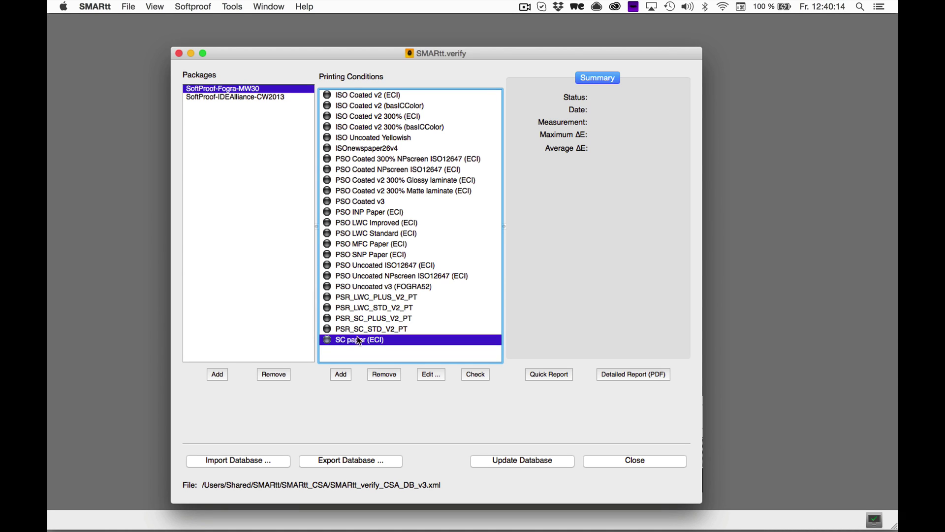
{"action": "left_click", "coordinate": [341, 375]}
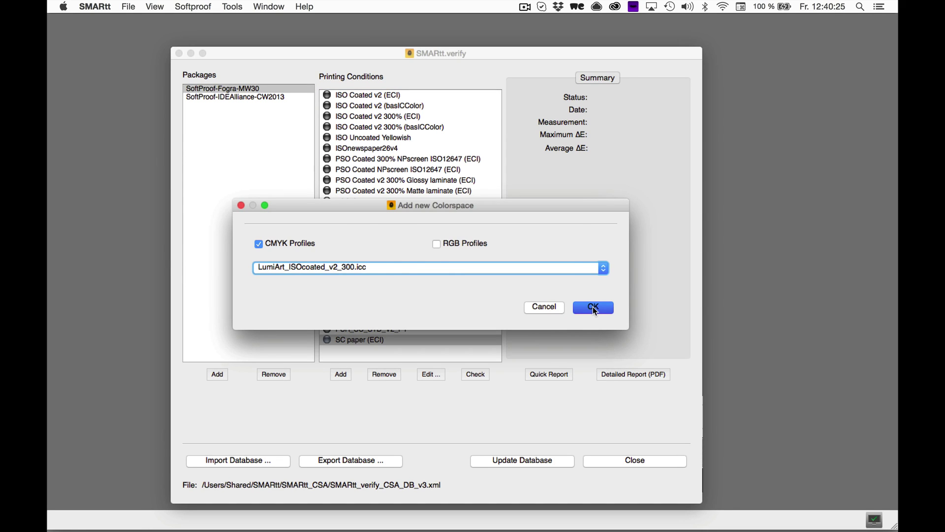
{"action": "left_click", "coordinate": [594, 308]}
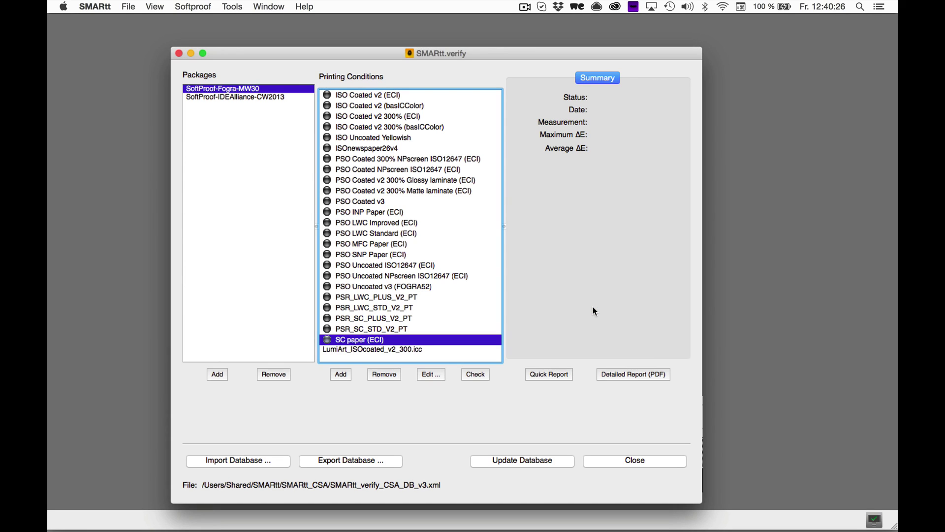
{"action": "left_click", "coordinate": [440, 350]}
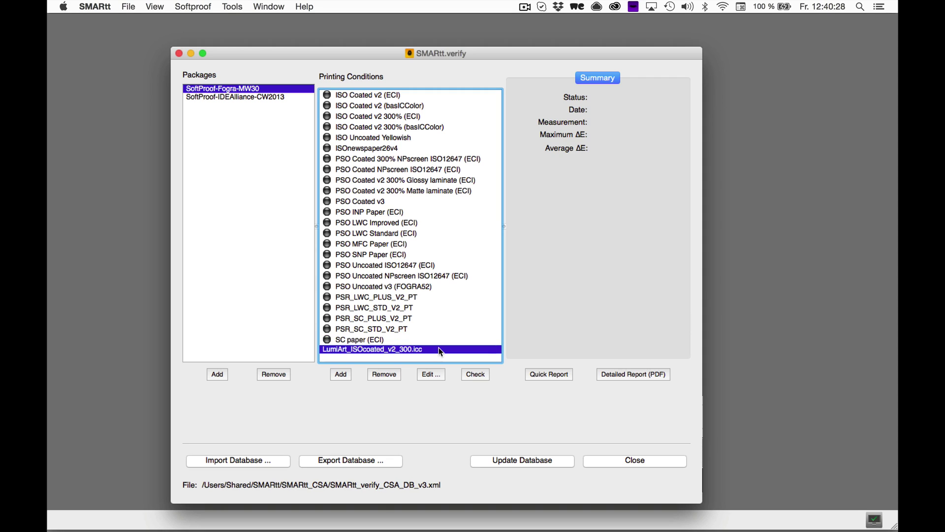
- Target the LumiArt condition at FOGRA-Mediawedge v3, generate its catch and display jobs, and start checking it
{"action": "left_click", "coordinate": [441, 375]}
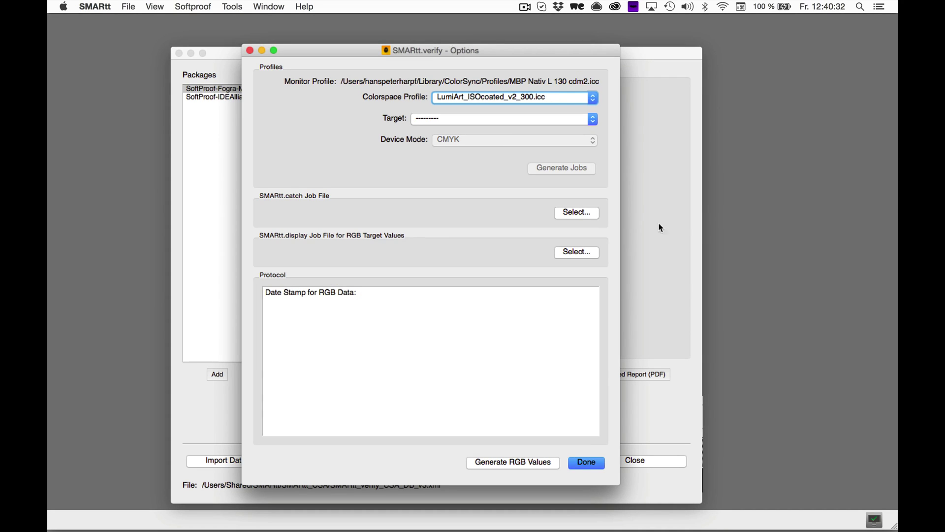
{"action": "left_click", "coordinate": [582, 119]}
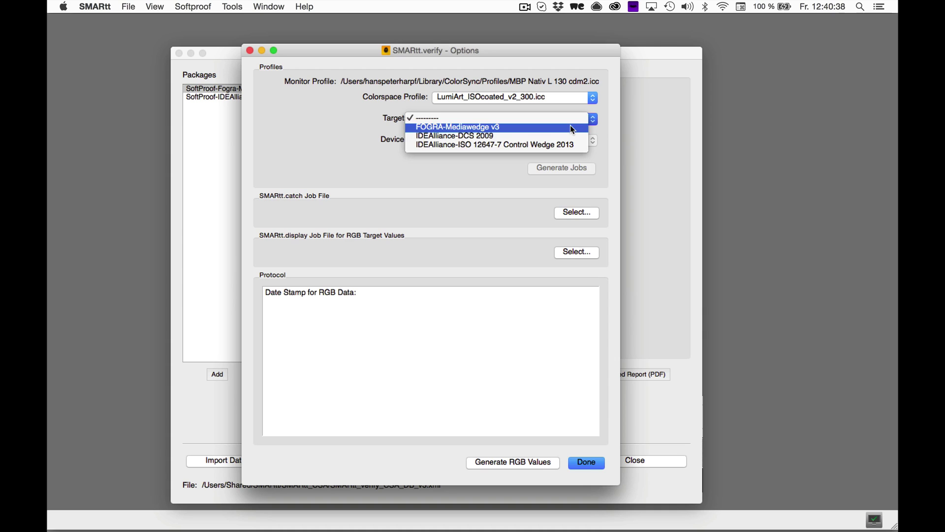
{"action": "left_click", "coordinate": [570, 126]}
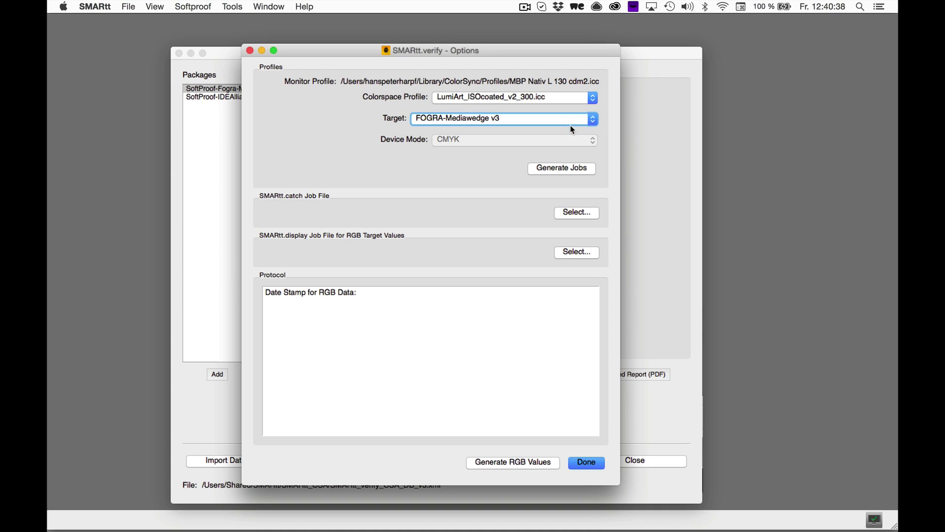
{"action": "left_click", "coordinate": [593, 169]}
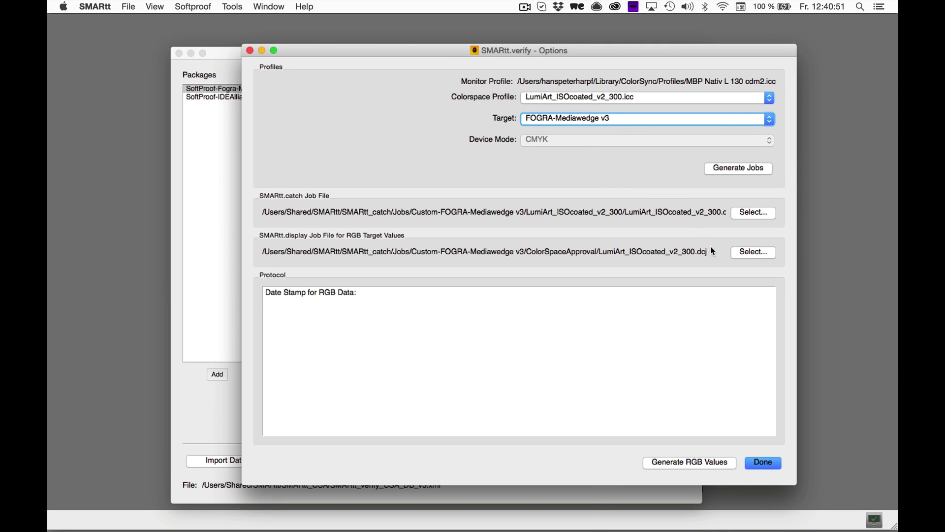
{"action": "left_click", "coordinate": [764, 463]}
{"action": "left_click", "coordinate": [474, 372]}
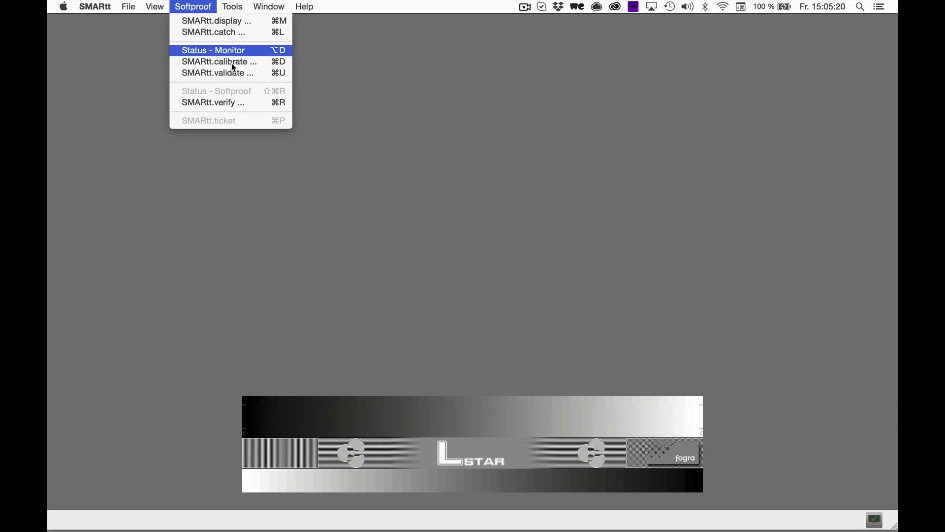
- Check ISO Coated v2, ISOnewspaper26v4, LumiArt, PSO Coated v3 and PSO MFC Paper together
{"action": "left_click", "coordinate": [241, 102]}
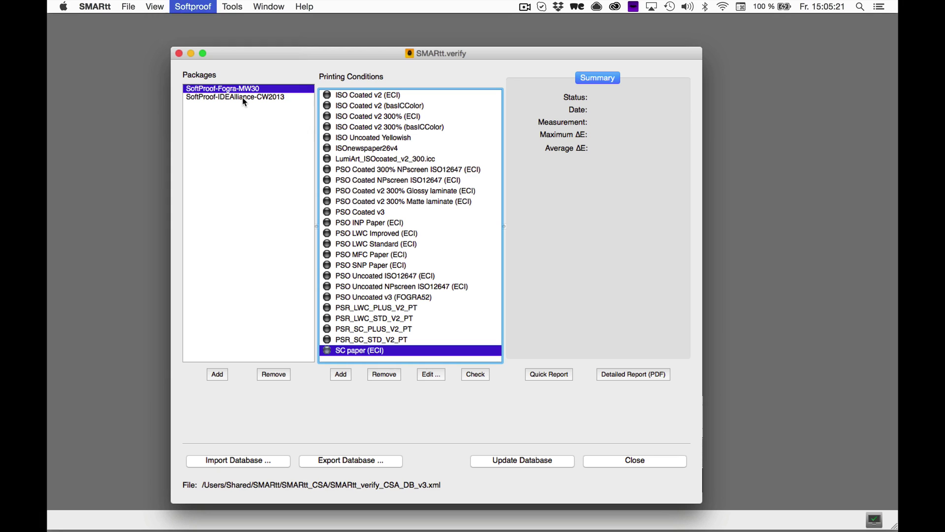
{"action": "left_click", "coordinate": [384, 95]}
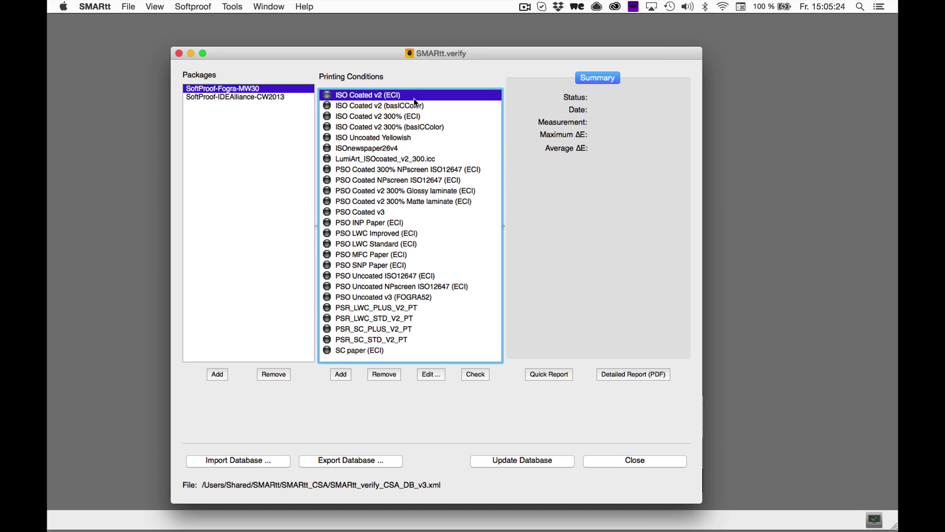
{"action": "left_click", "coordinate": [407, 149], "text": "super"}
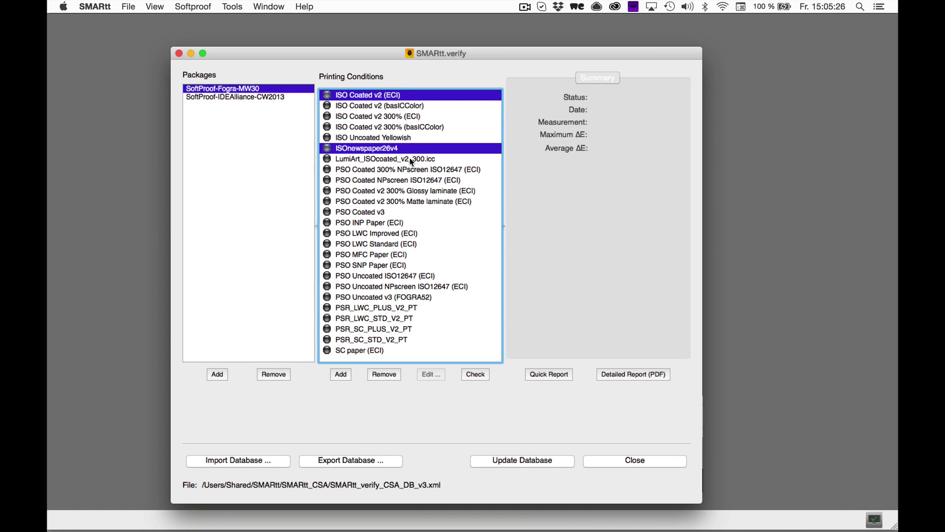
{"action": "left_click", "coordinate": [409, 158], "text": "super"}
{"action": "left_click", "coordinate": [387, 212], "text": "super"}
{"action": "left_click", "coordinate": [387, 255], "text": "super"}
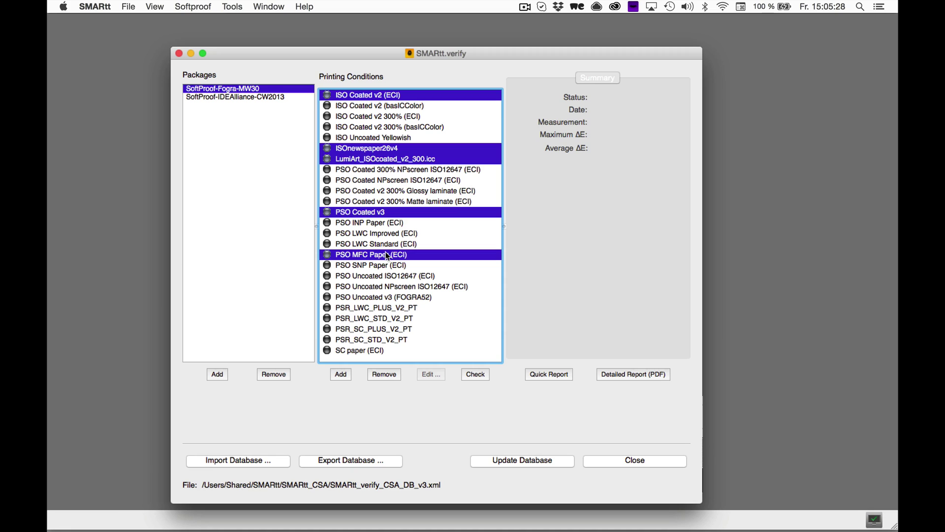
{"action": "left_click", "coordinate": [484, 377]}
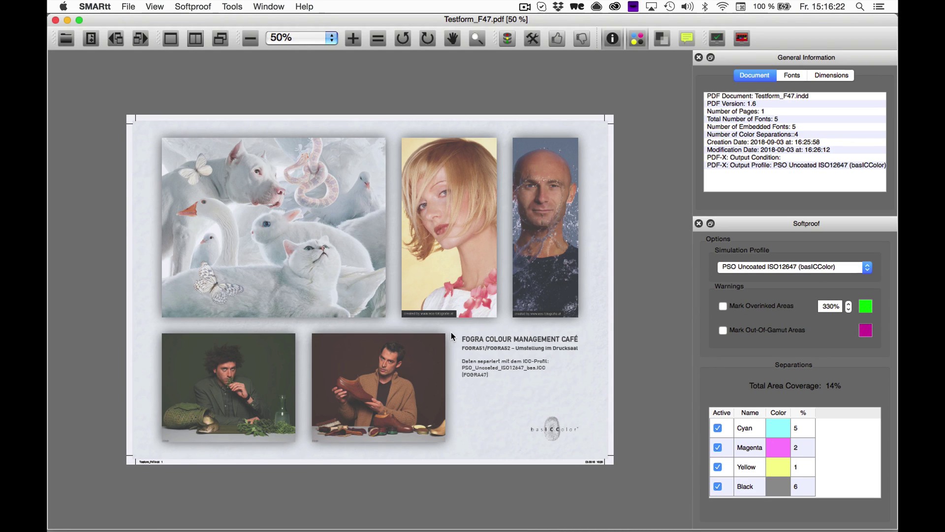
- Circle the basICColor logo at the lower right and attach the note 'Replace logo'
{"action": "right_click", "coordinate": [453, 337]}
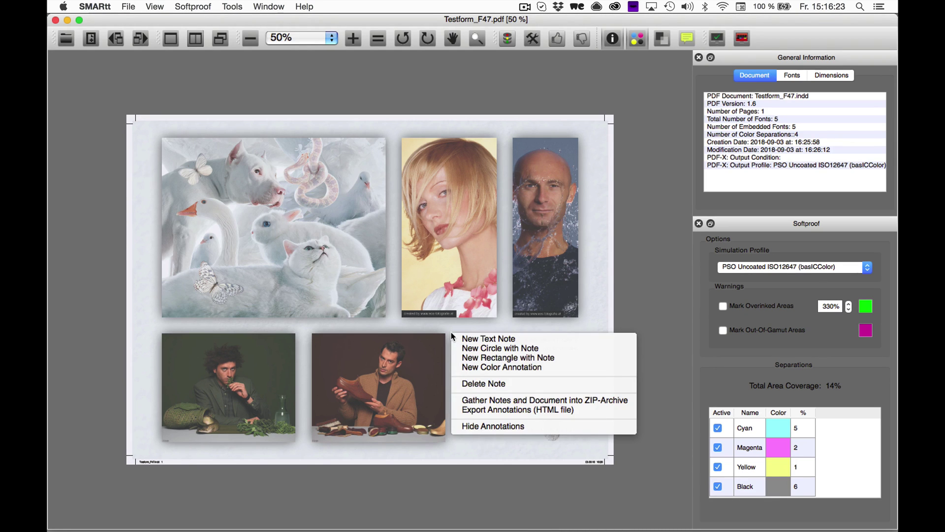
{"action": "left_click", "coordinate": [470, 349]}
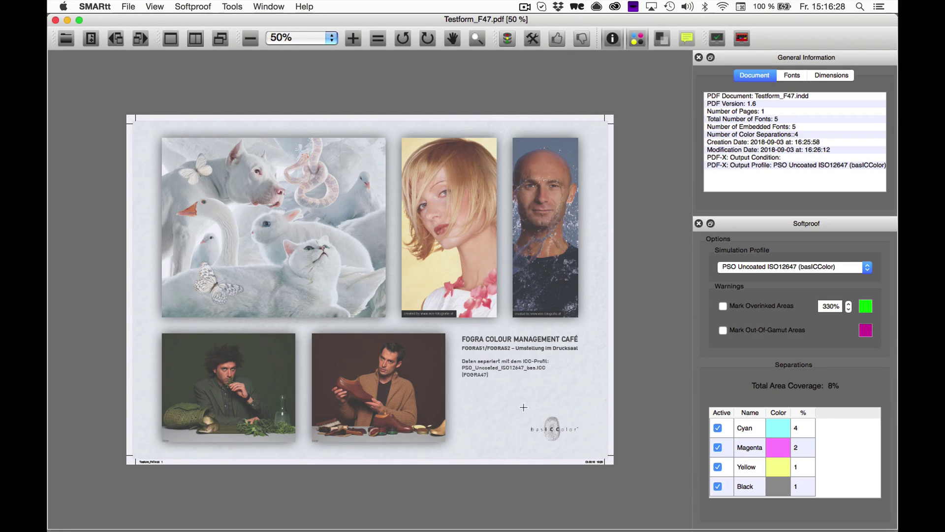
{"action": "left_click_drag", "start_coordinate": [522, 406], "coordinate": [586, 450]}
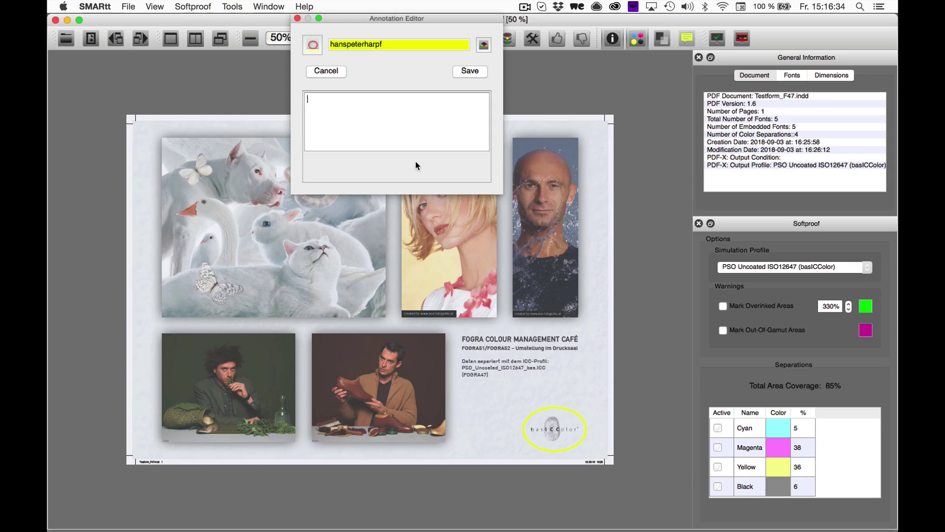
{"action": "type", "text": "Replace logo"}
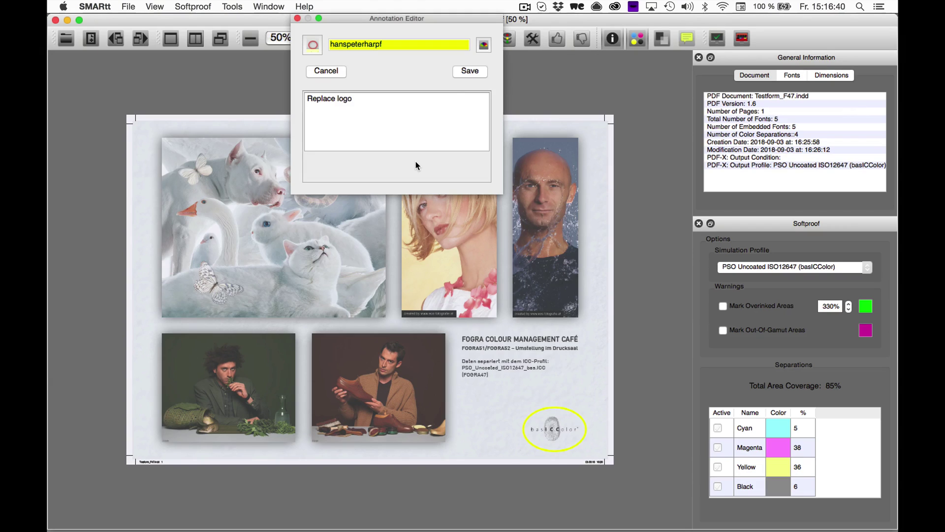
{"action": "left_click", "coordinate": [468, 71]}
- Add a colour annotation on the bottom-left photo's green backdrop set to C 60, M 40, Y 100, K 50
{"action": "right_click", "coordinate": [307, 342]}
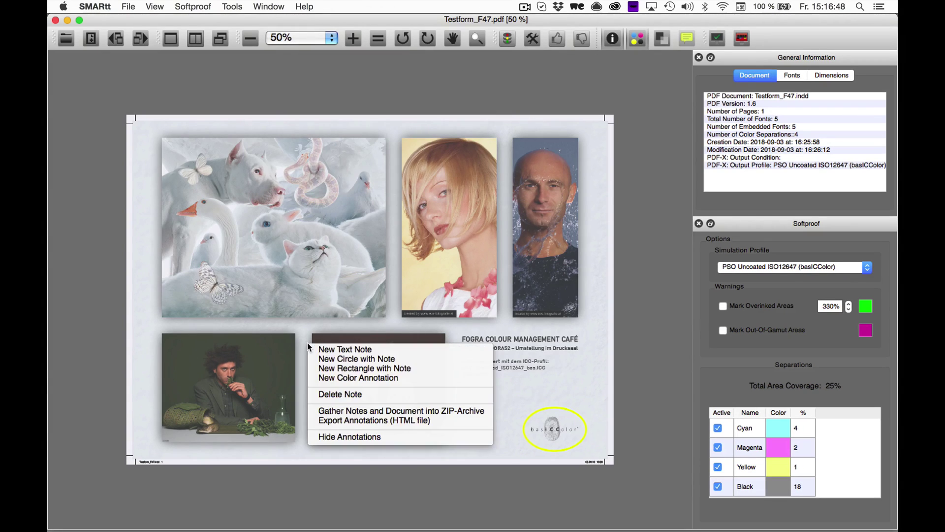
{"action": "left_click", "coordinate": [349, 379]}
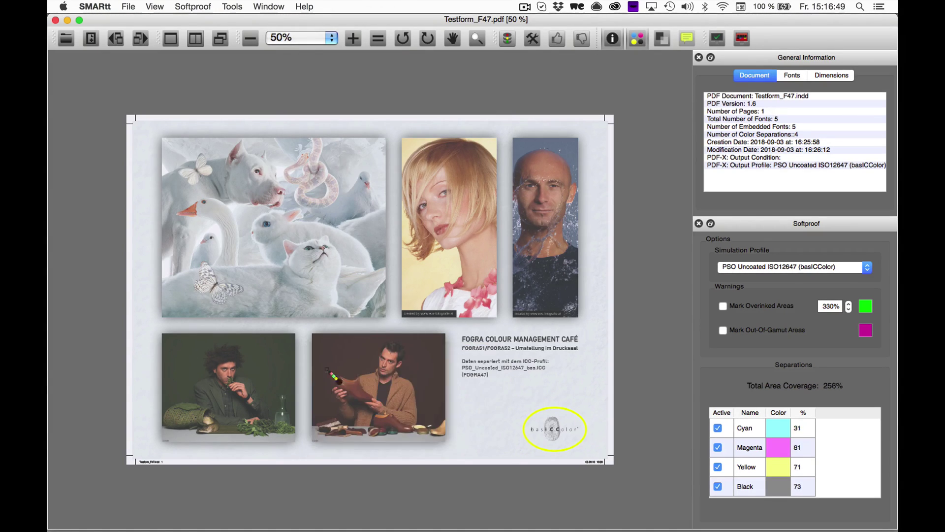
{"action": "left_click", "coordinate": [271, 355]}
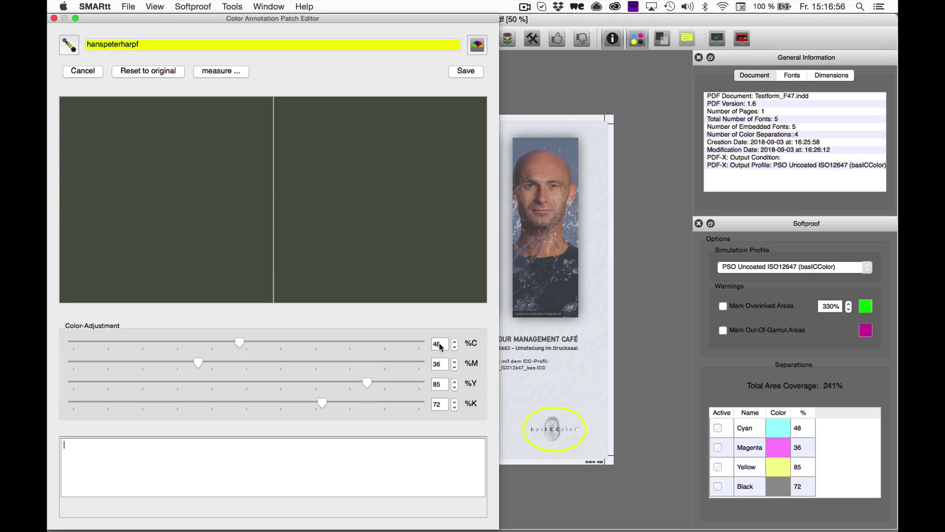
{"action": "type", "text": "60"}
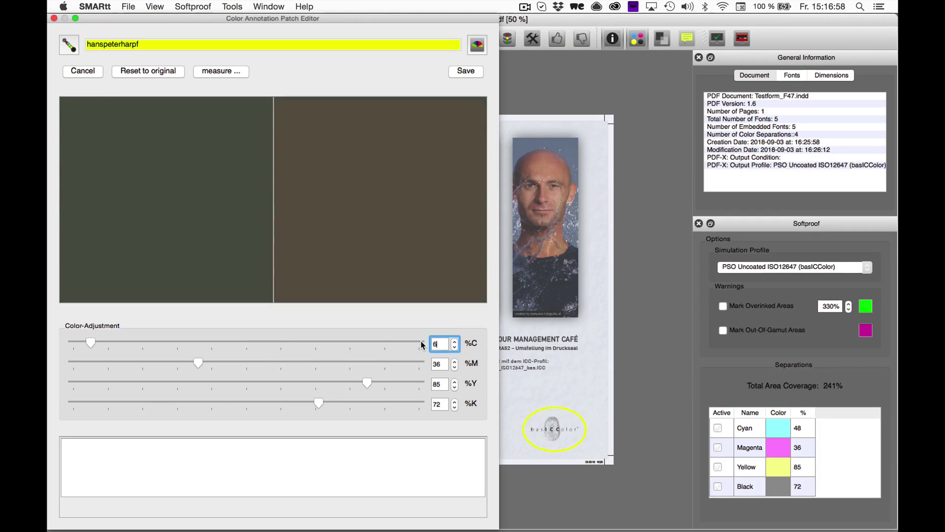
{"action": "key", "text": "Tab"}
{"action": "type", "text": "40"}
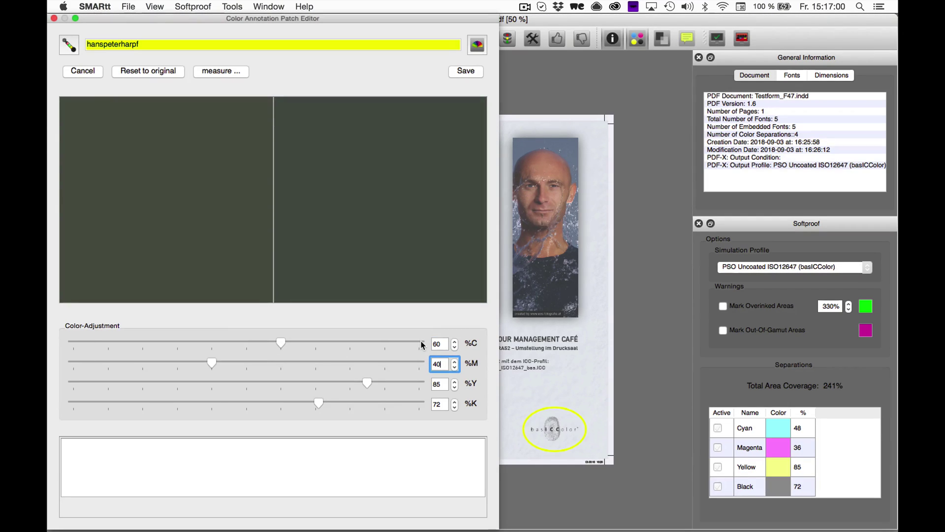
{"action": "key", "text": "Tab"}
{"action": "type", "text": "100"}
{"action": "key", "text": "Tab"}
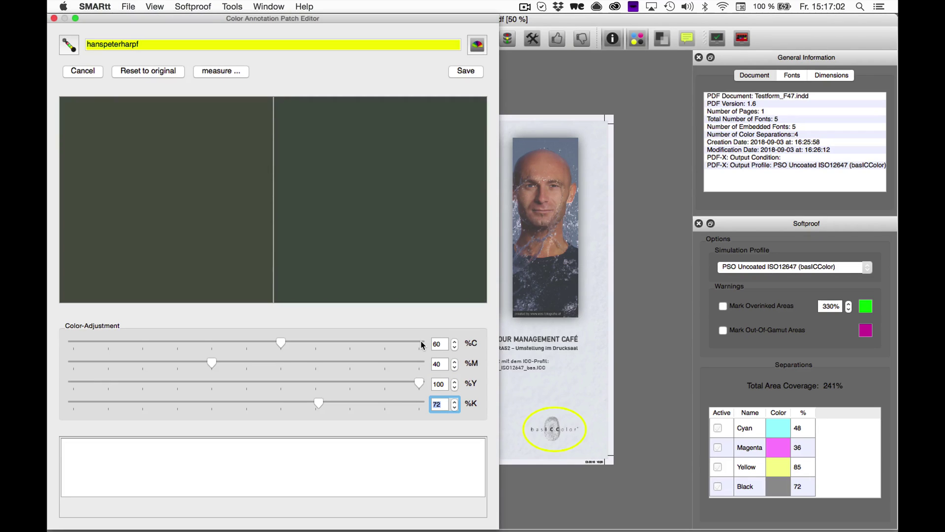
{"action": "type", "text": "50"}
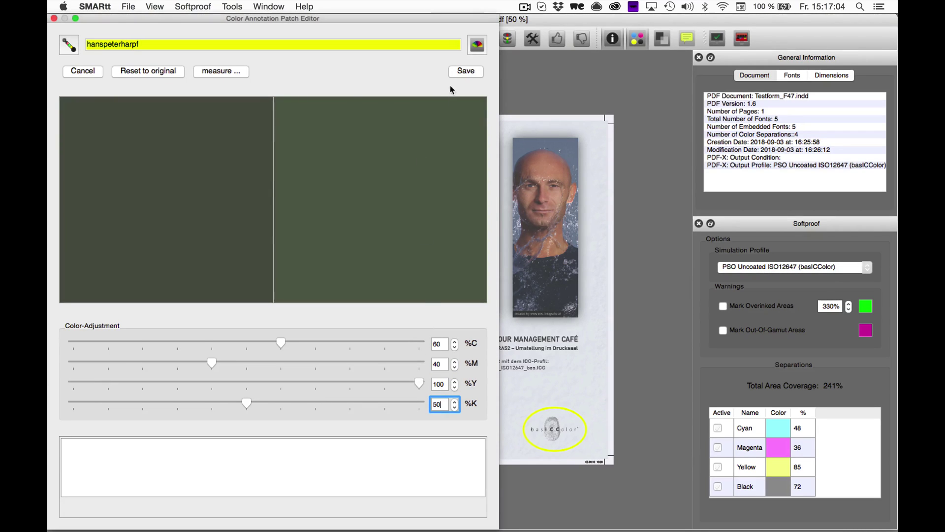
{"action": "left_click", "coordinate": [465, 70]}
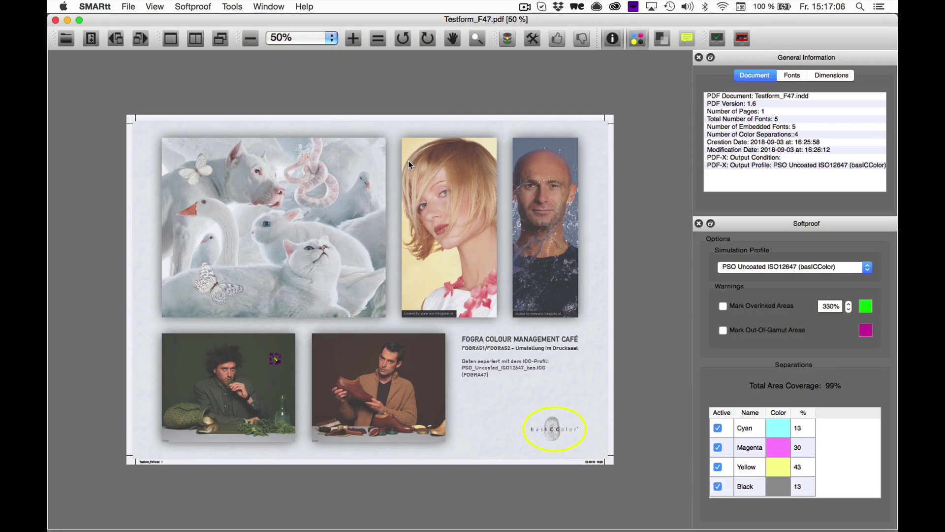
- Export the page annotations as an HTML file into the HTML comments folder
{"action": "right_click", "coordinate": [408, 161]}
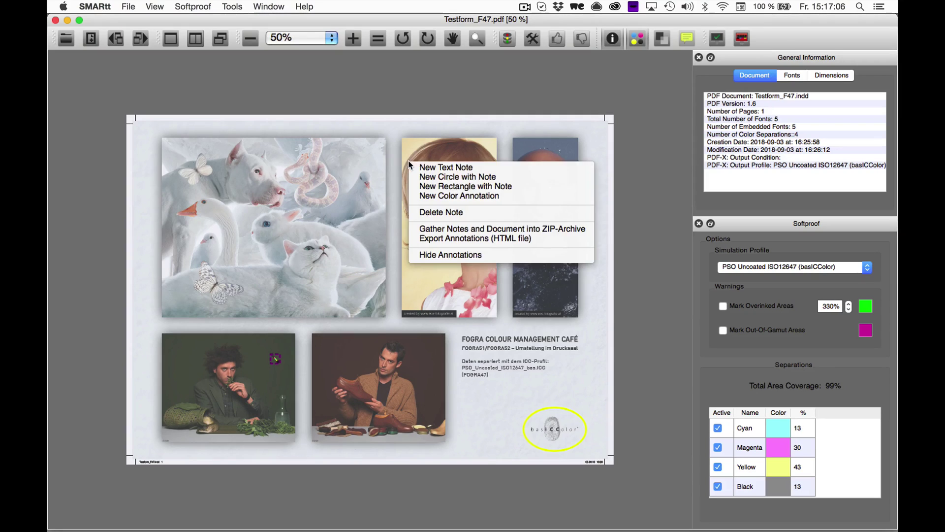
{"action": "left_click", "coordinate": [495, 238]}
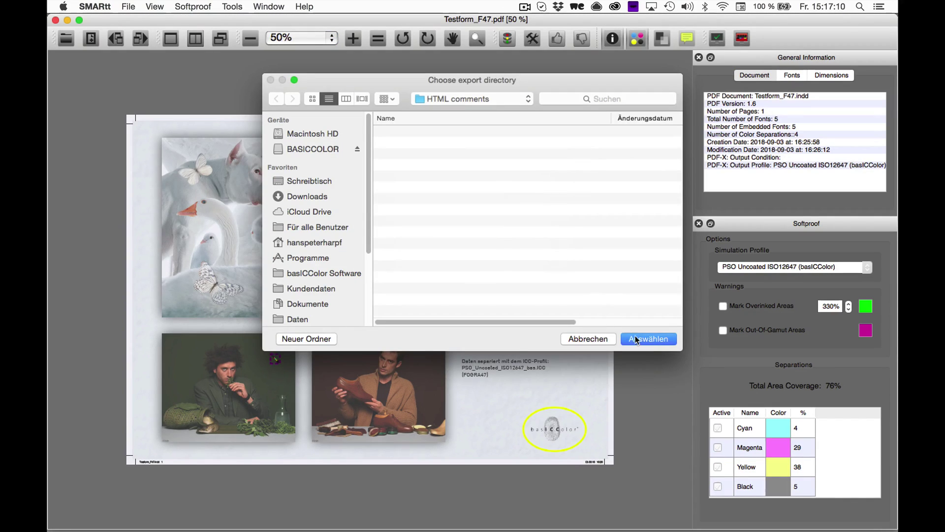
{"action": "left_click", "coordinate": [640, 339]}
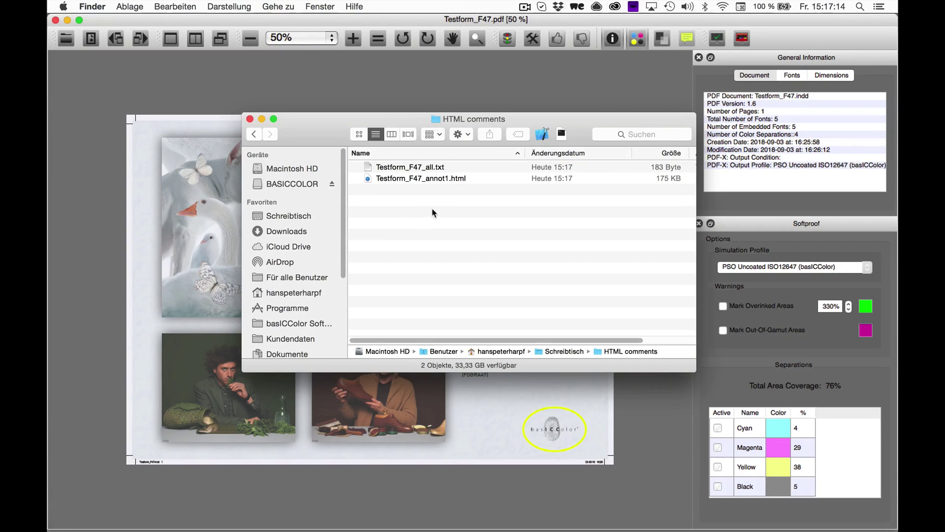
- Open the exported Testform_F47_annot1.html in Safari
{"action": "left_click", "coordinate": [434, 182]}
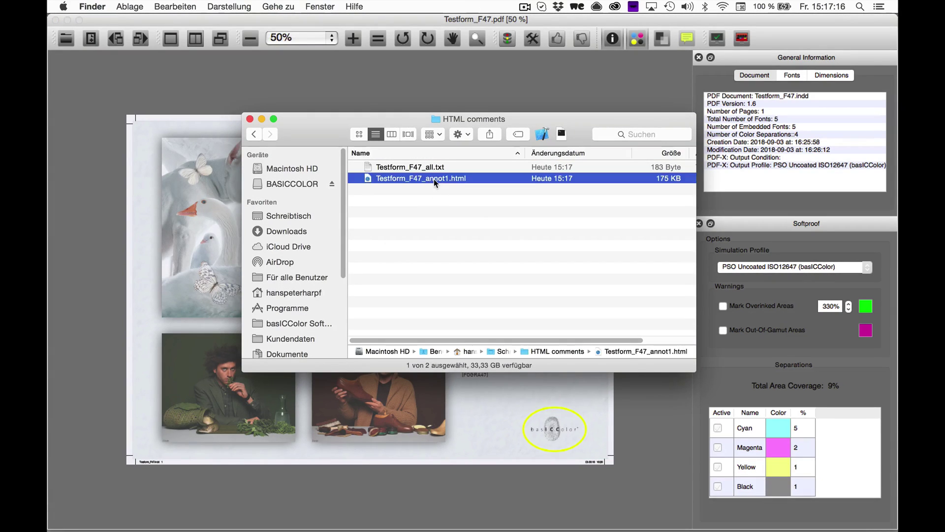
{"action": "double_click", "coordinate": [434, 181]}
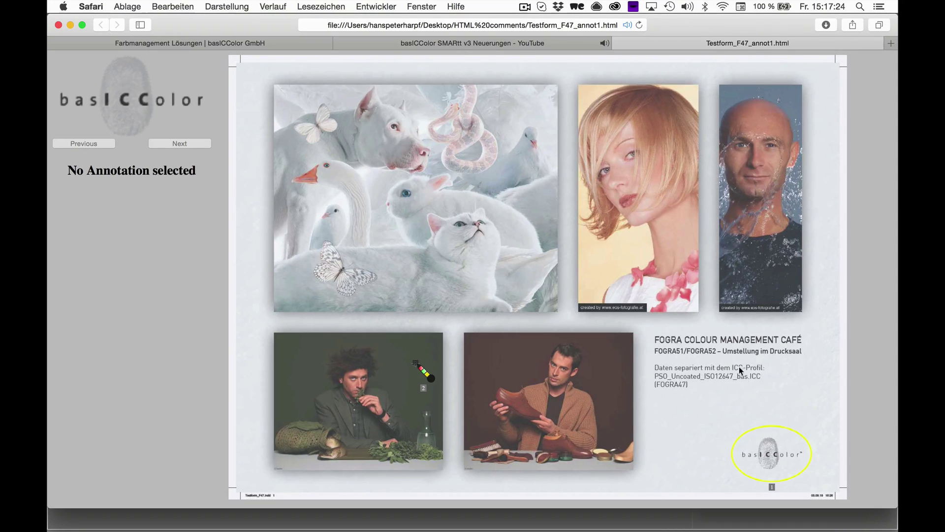
- Show Annotation #1 ('Replace logo') on the logo, then Annotation #2 on the green photo
{"action": "left_click", "coordinate": [776, 441]}
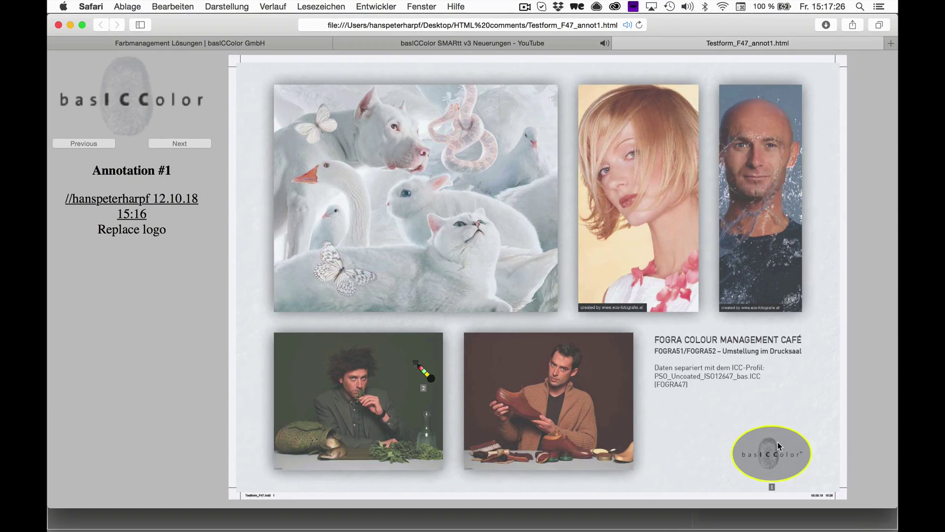
{"action": "left_click", "coordinate": [418, 363]}
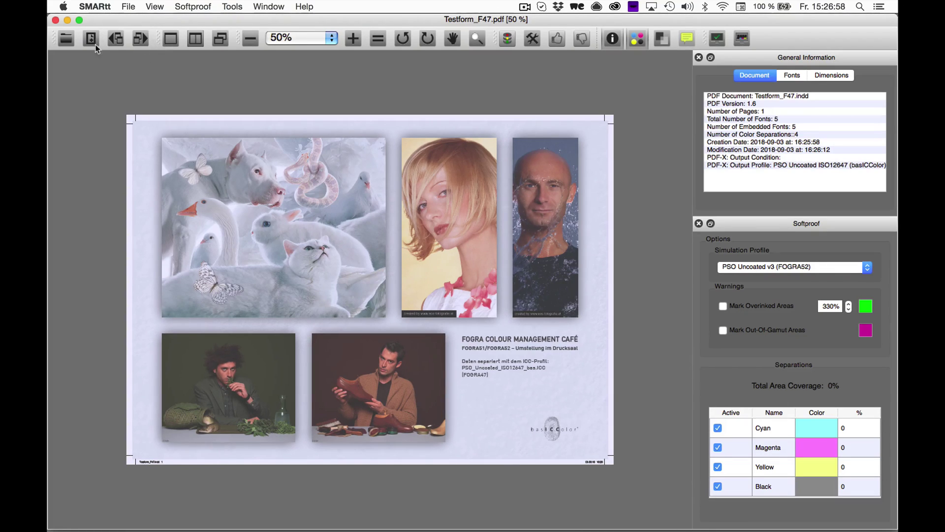
{"action": "left_click", "coordinate": [143, 42]}
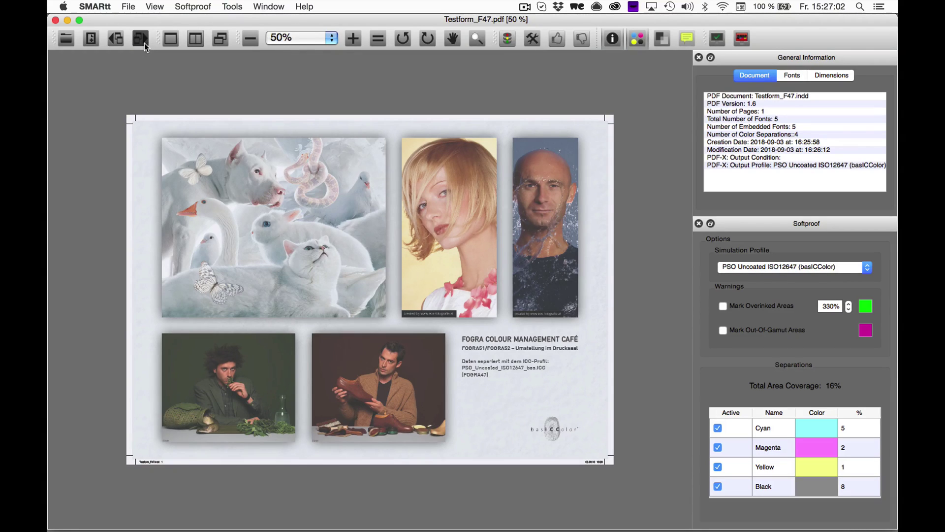
{"action": "left_click", "coordinate": [144, 43]}
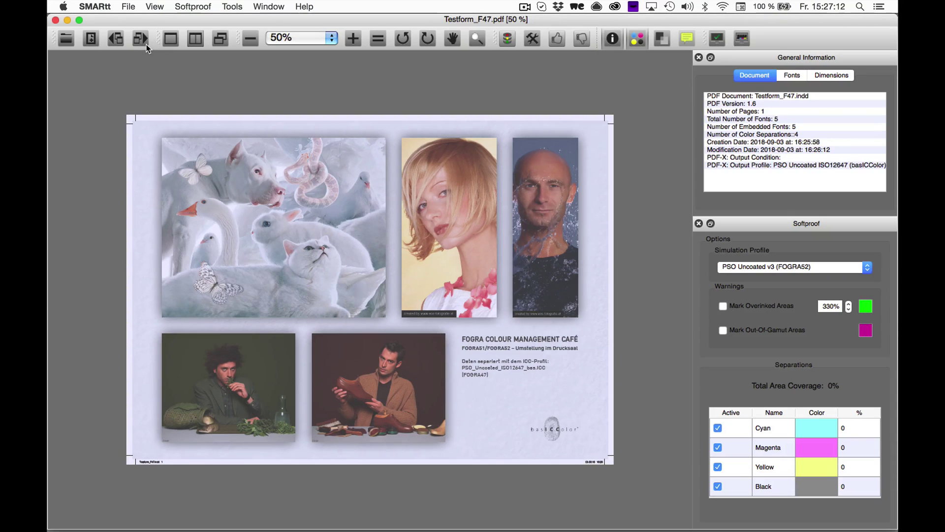
{"action": "left_click", "coordinate": [146, 44]}
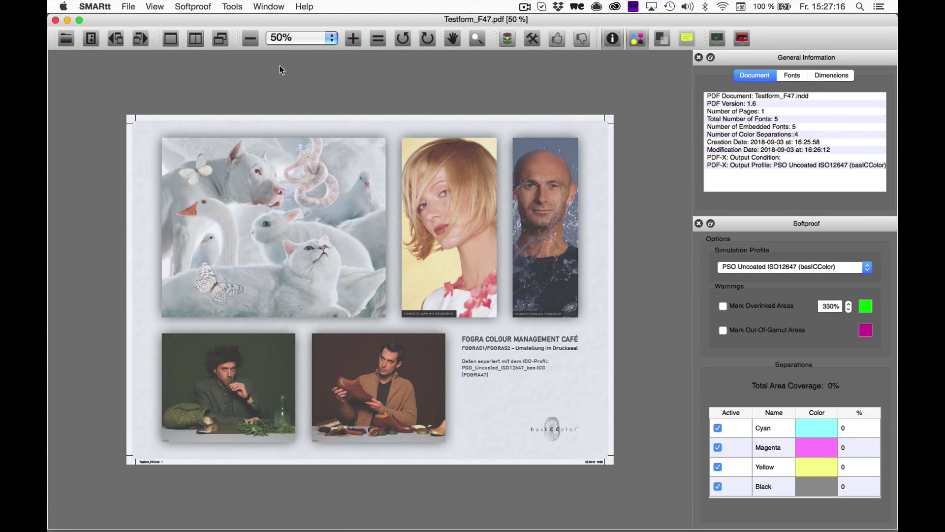
{"action": "left_click", "coordinate": [145, 43]}
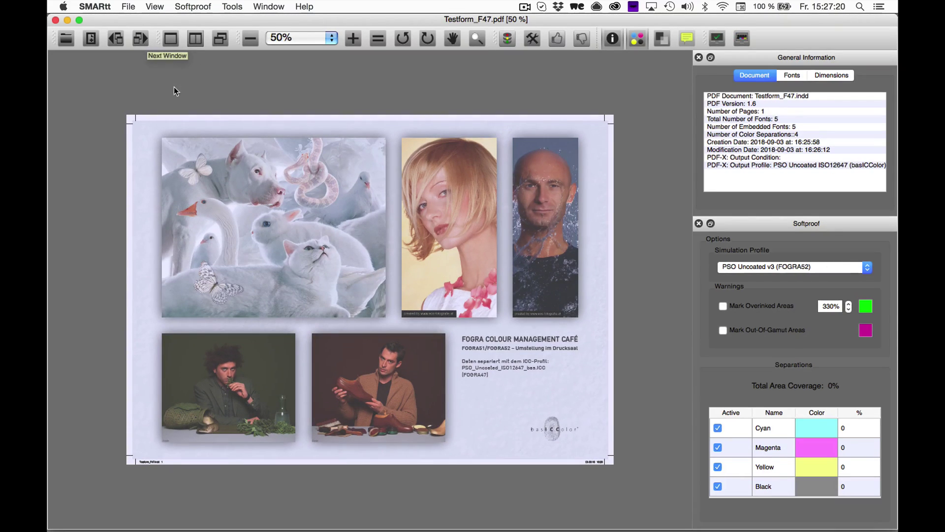